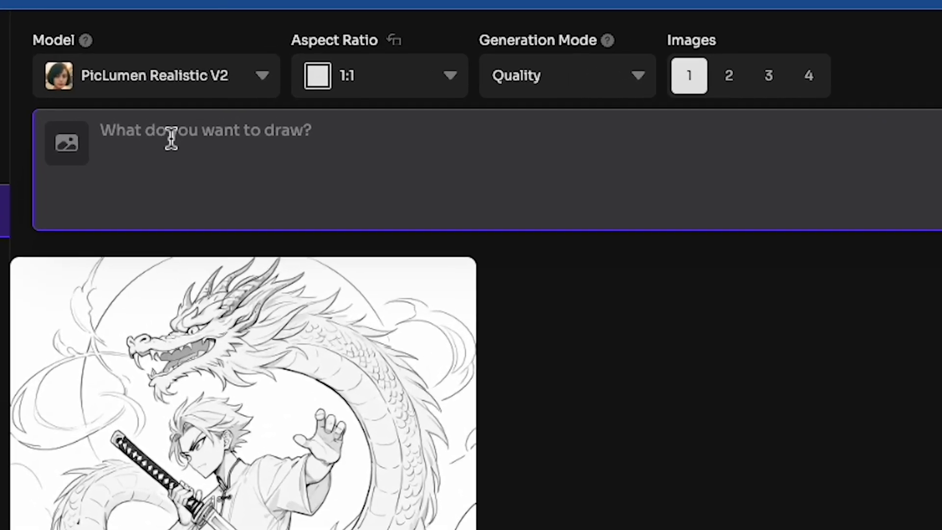
Generate a 1:1 image from the prompt 'A beautiful hijab girl with a persian cat'.
left_click(169, 117)
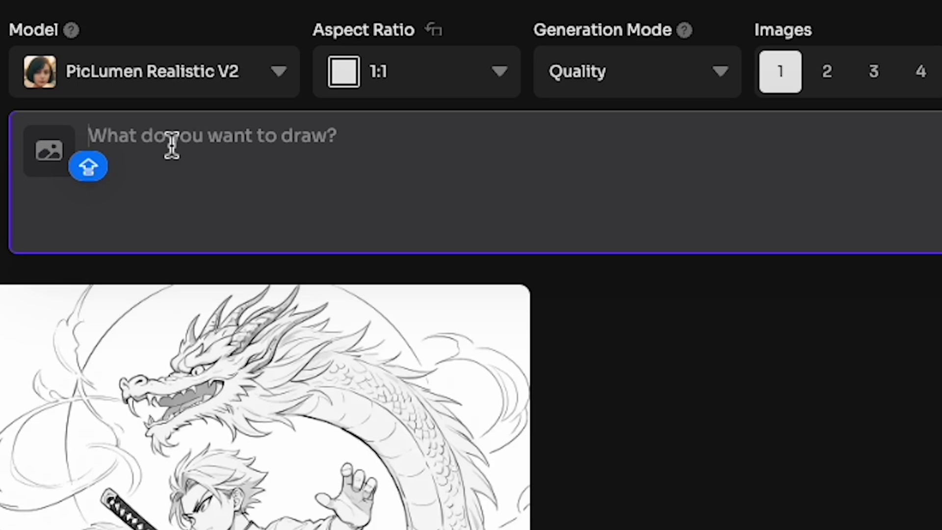
type("A beautiful hijab girl with a persian cat")
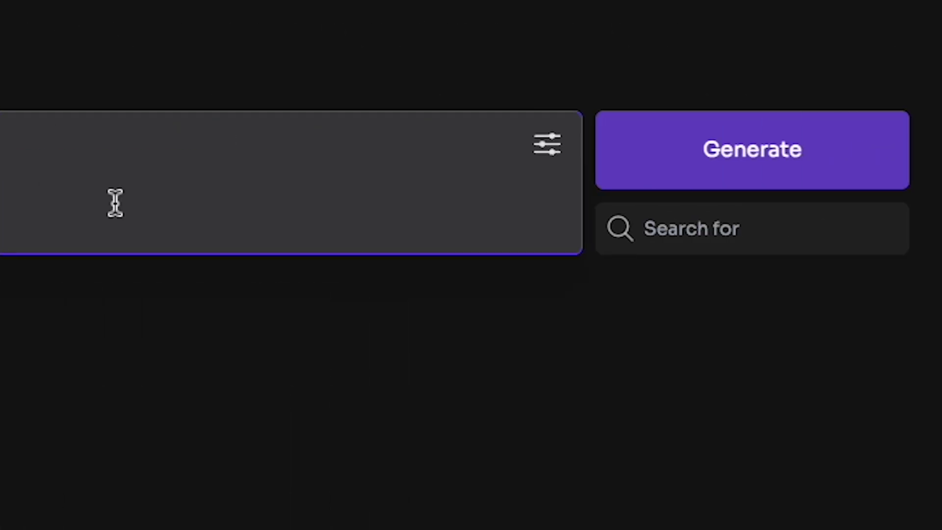
left_click(941, 177)
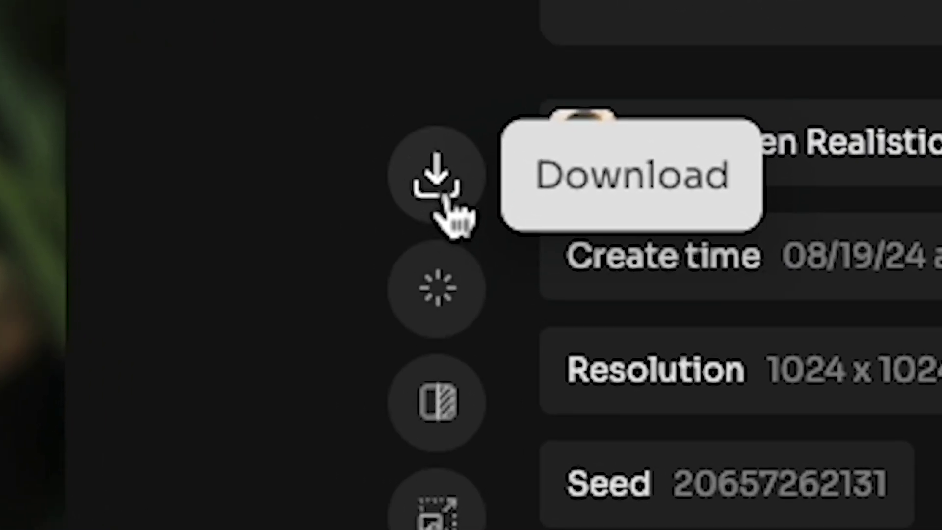
Download the hijab girl image as piclumen-1724082375228.png and open the saved file.
left_click(444, 196)
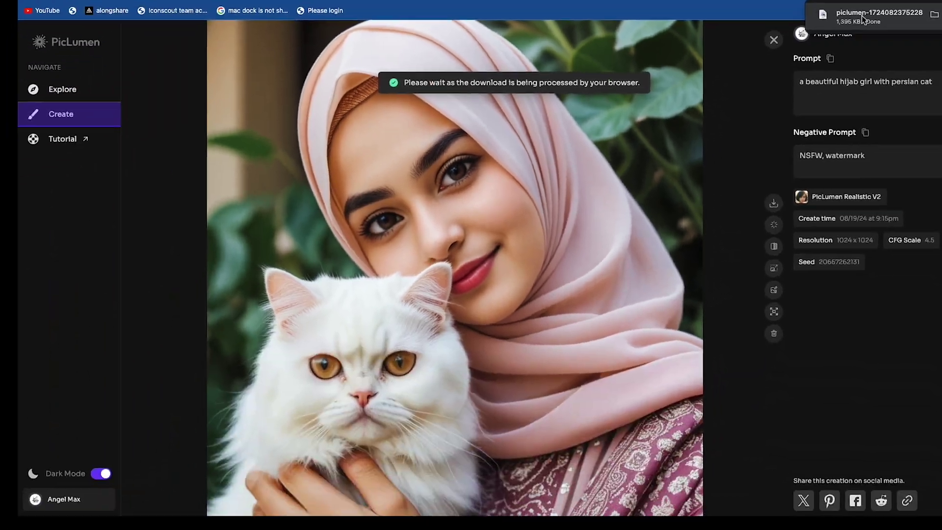
left_click(862, 18)
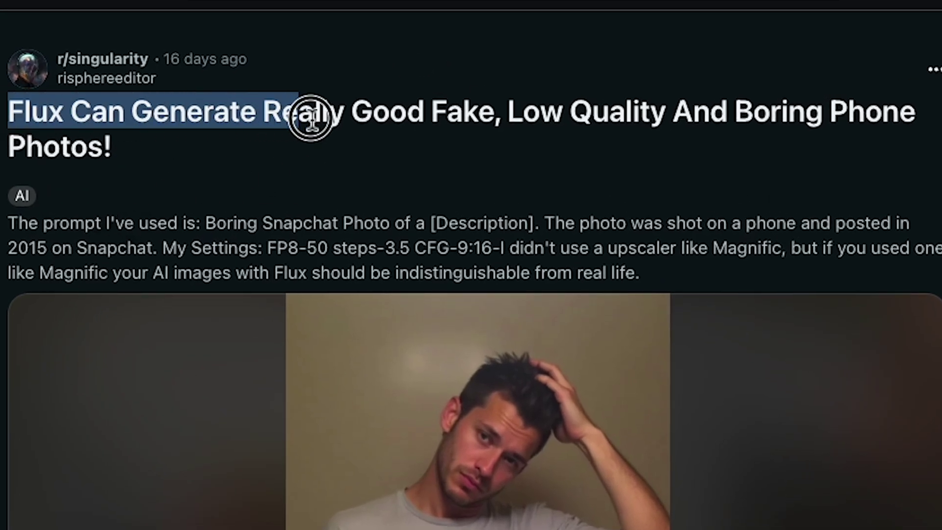
Deselect the post title and advance the Flux phone photos gallery to the fourth selfie.
left_click(275, 62)
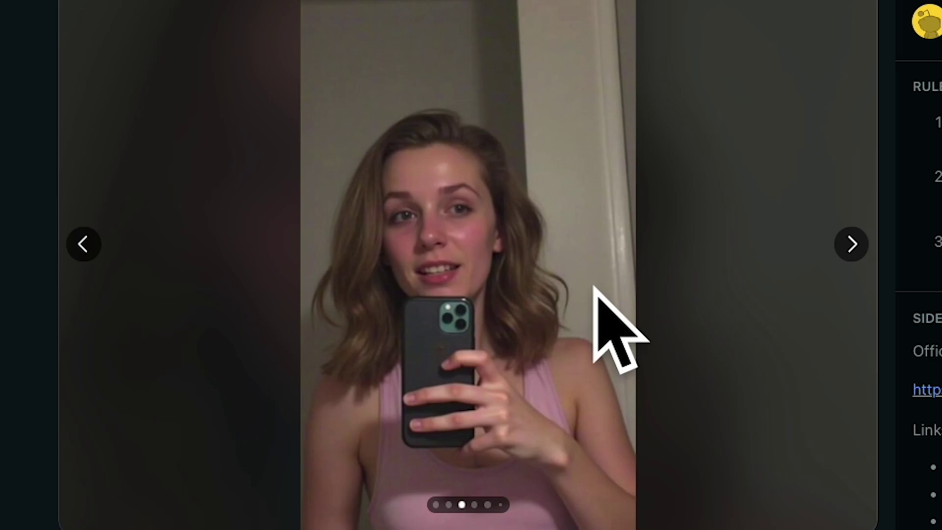
left_click(854, 250)
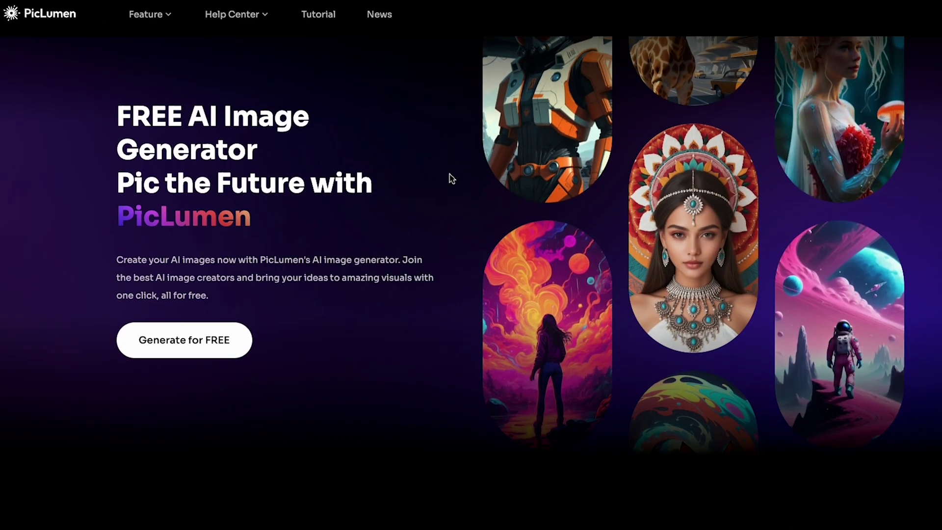
left_click_drag(122, 126, 228, 150)
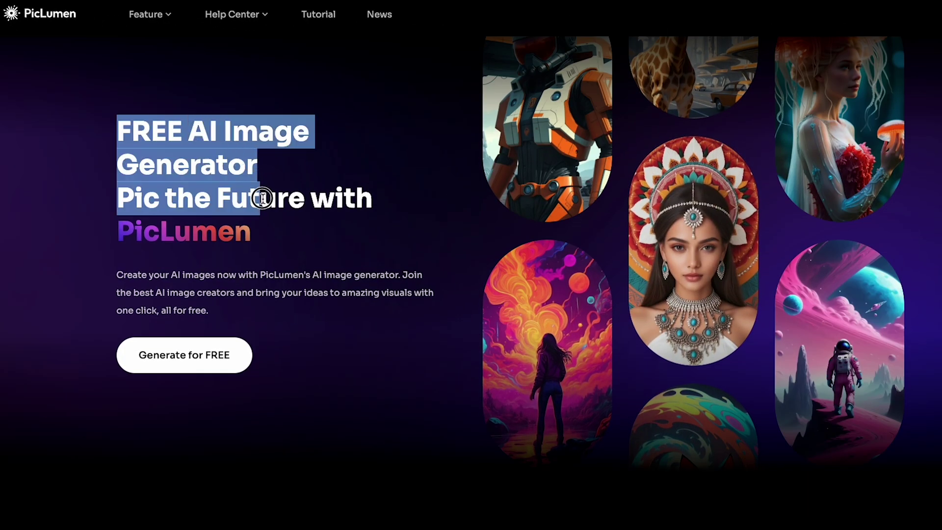
left_click_drag(263, 199, 288, 240)
left_click(294, 241)
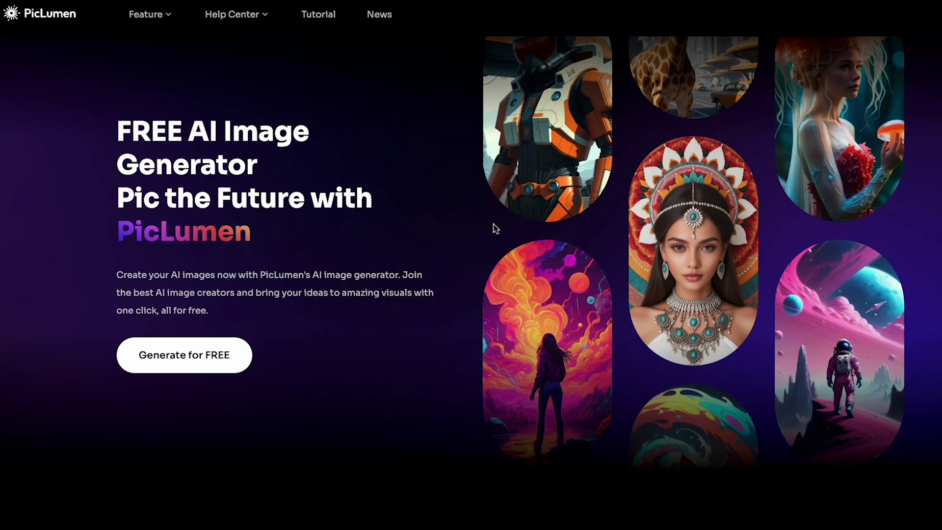
scroll(466, 408, "down", 8)
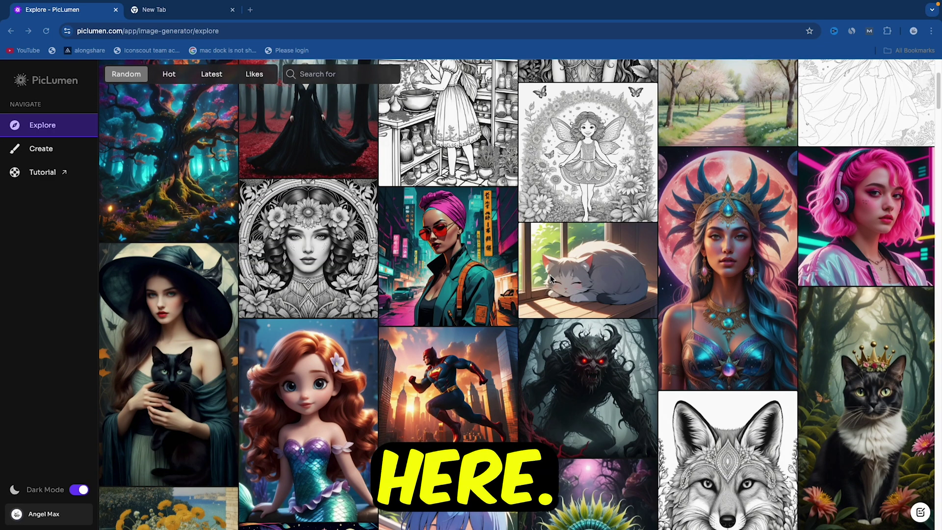
Scroll down through the community images in PicLumen's Explore gallery.
scroll(550, 279, "down", 8)
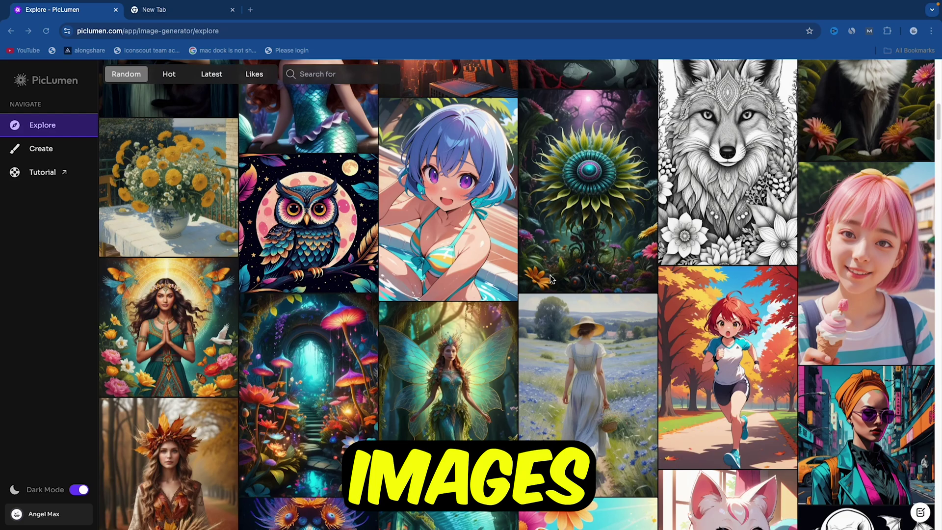
scroll(549, 275, "down", 12)
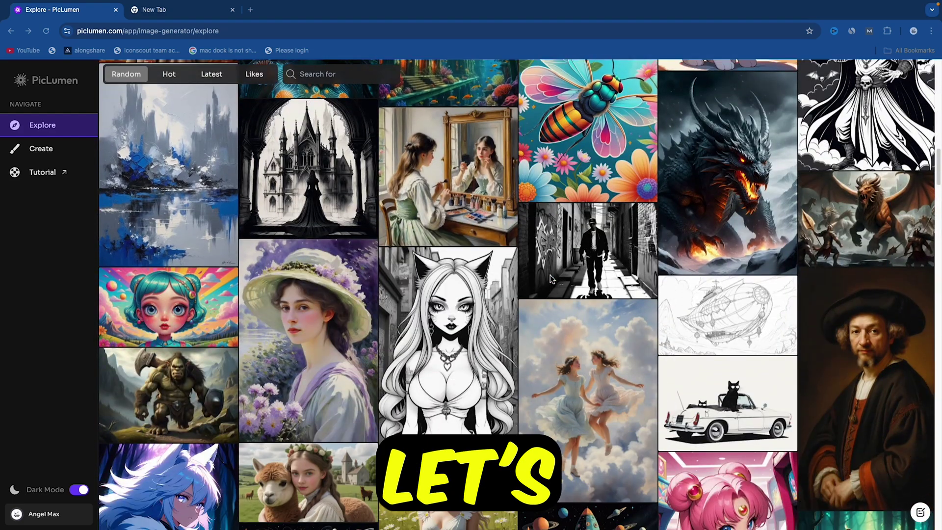
scroll(550, 279, "down", 3)
scroll(550, 279, "down", 4)
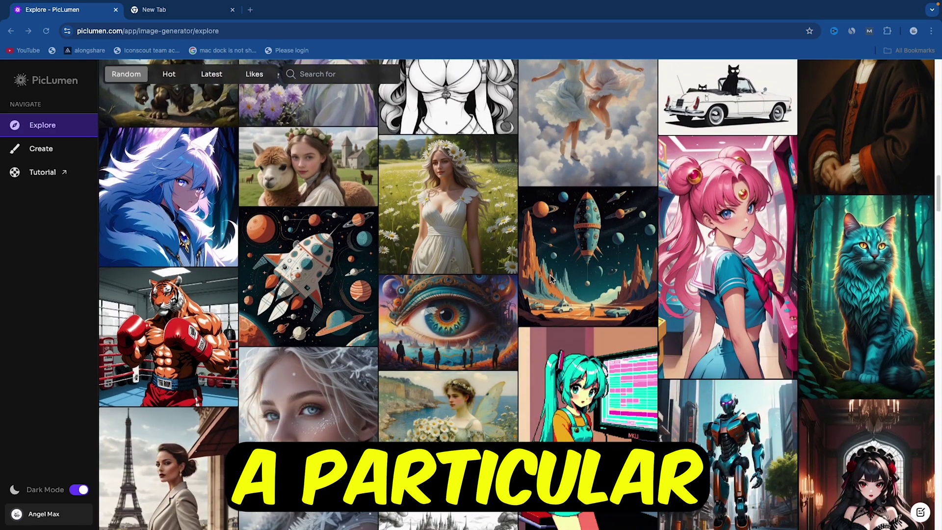
scroll(551, 277, "down", 6)
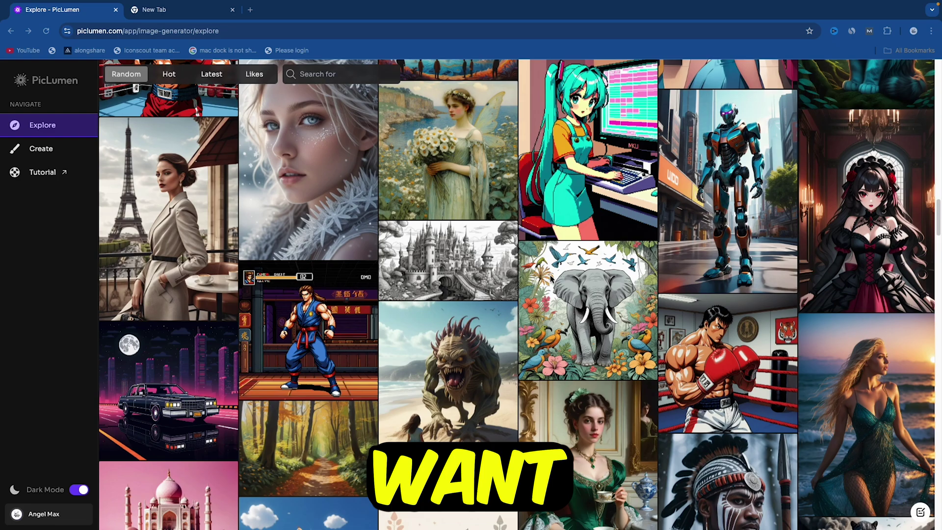
scroll(550, 278, "down", 3)
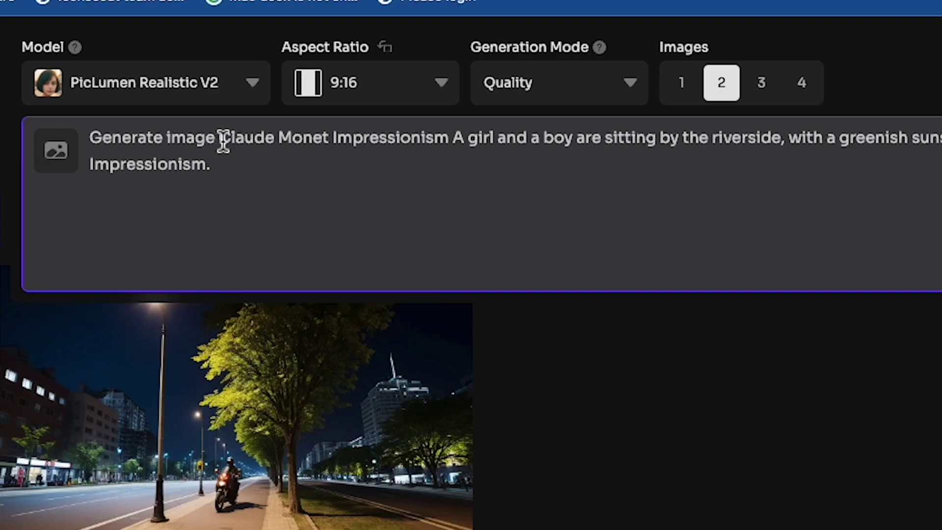
Remove the leftover Monet words and generate two 9:16 riverside couple images at greenish sunset.
key("BackSpace")
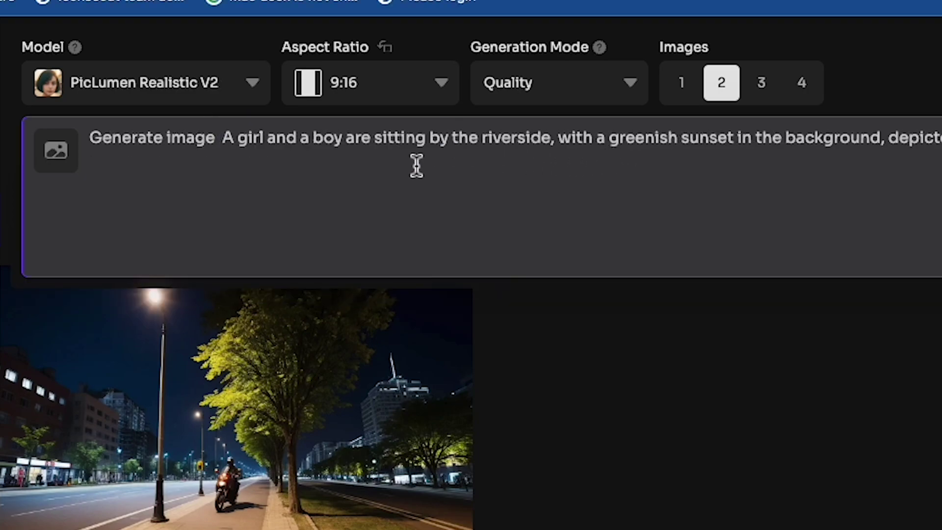
key("ctrl+a")
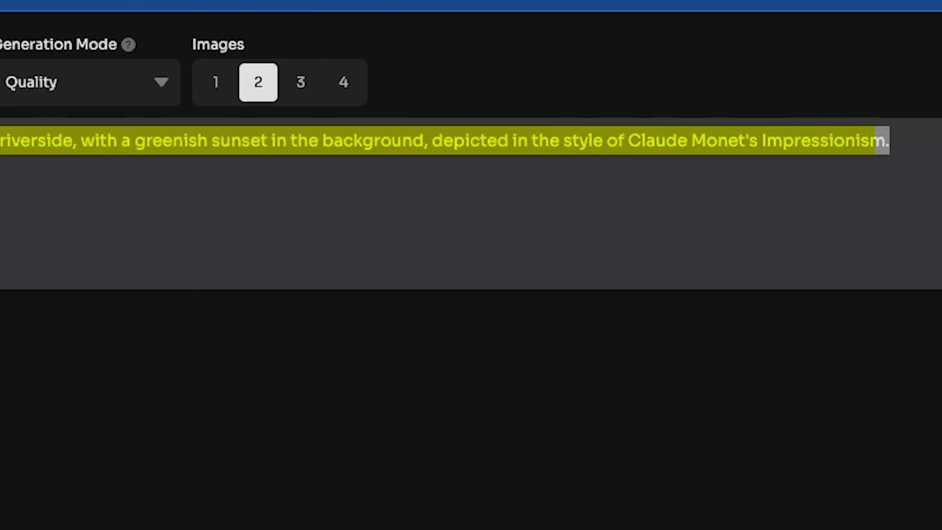
left_click(733, 175)
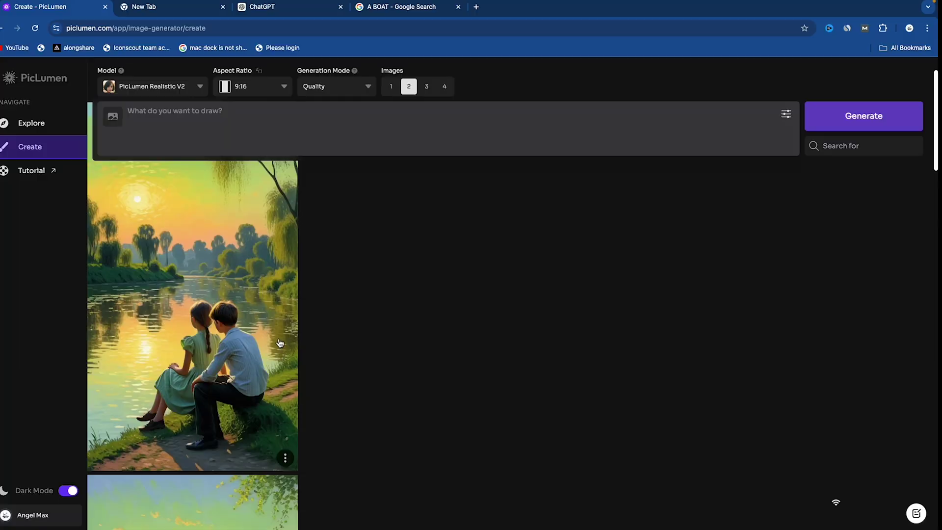
Open the riverside couple image and mask the river's left part with an 80px inpaint brush.
left_click(254, 326)
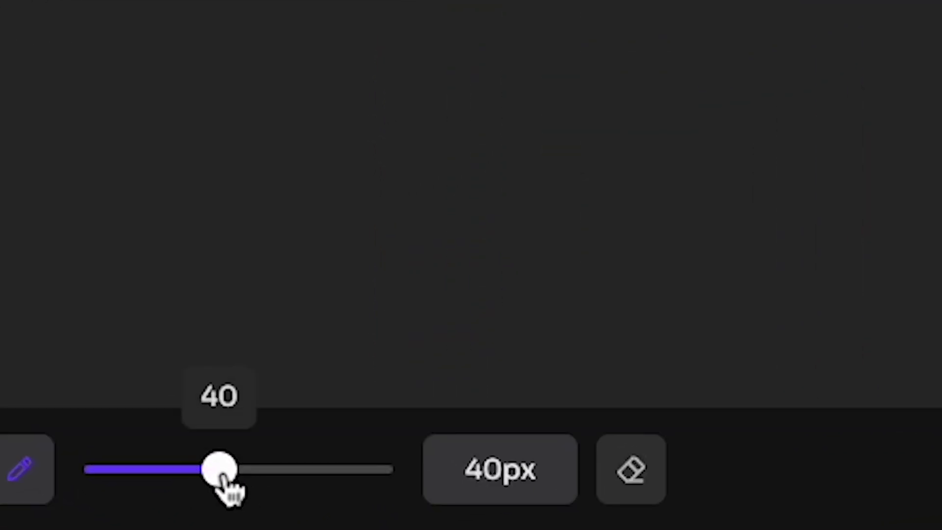
left_click_drag(187, 515, 231, 515)
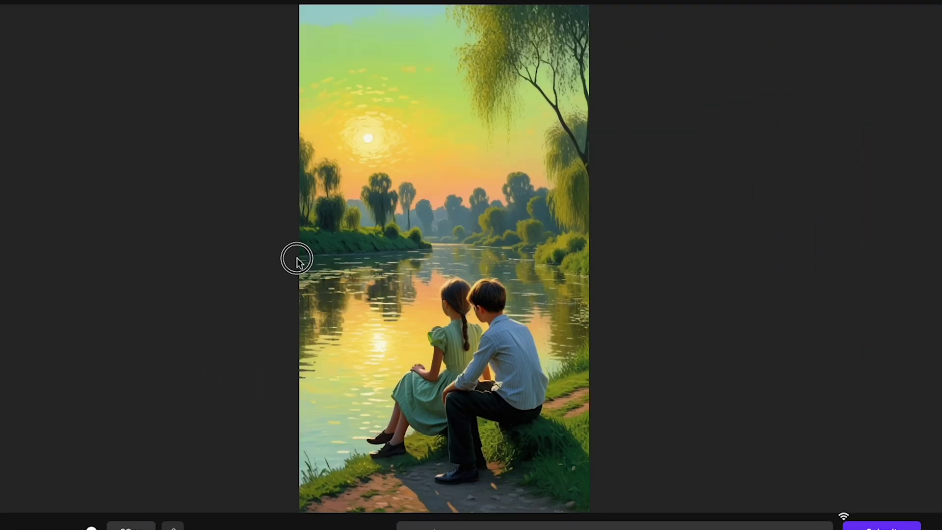
mouse_move(297, 260)
left_mouse_down()
mouse_move(324, 273)
mouse_move(307, 356)
mouse_move(382, 303)
mouse_move(359, 269)
mouse_move(349, 380)
mouse_move(322, 383)
mouse_move(391, 333)
left_mouse_up()
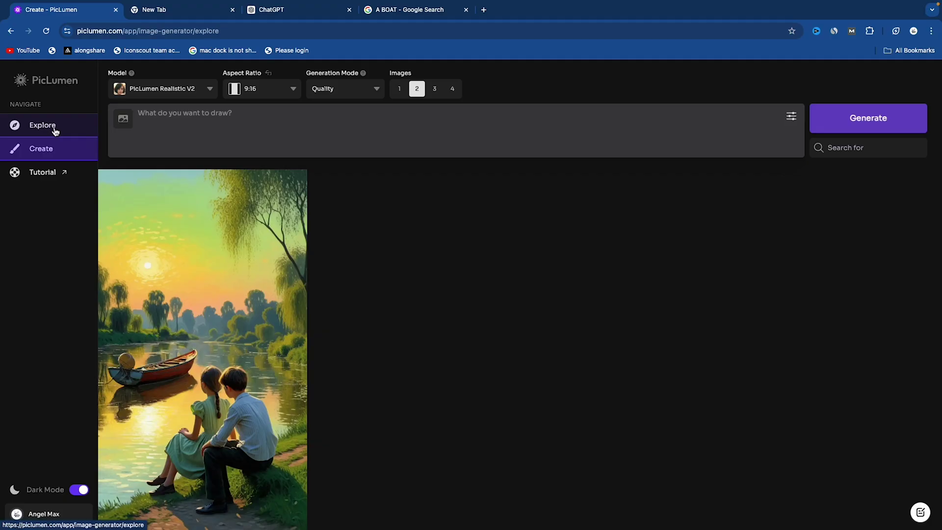
Open an Anime V2 Explore image and remix its Ghibli blonde-girl gladiolus prompt.
left_click(56, 129)
scroll(503, 296, "down", 1)
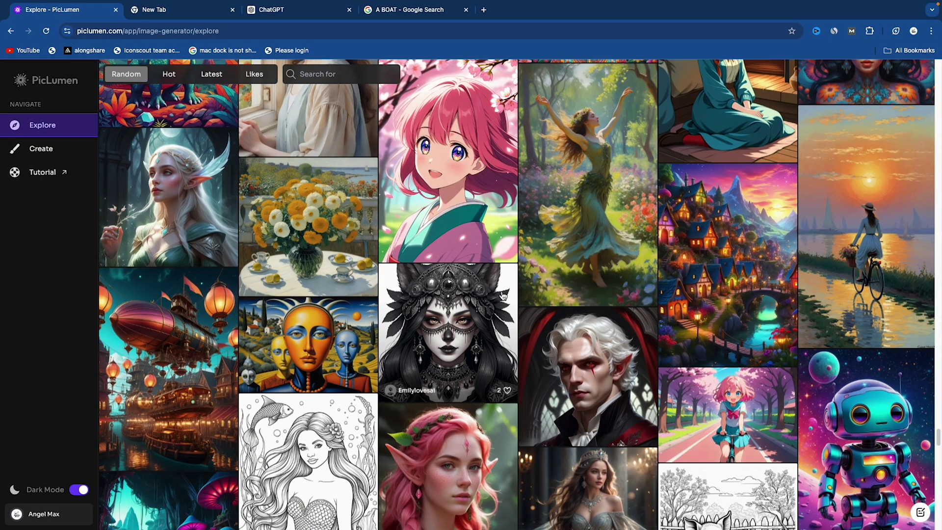
left_click(444, 311)
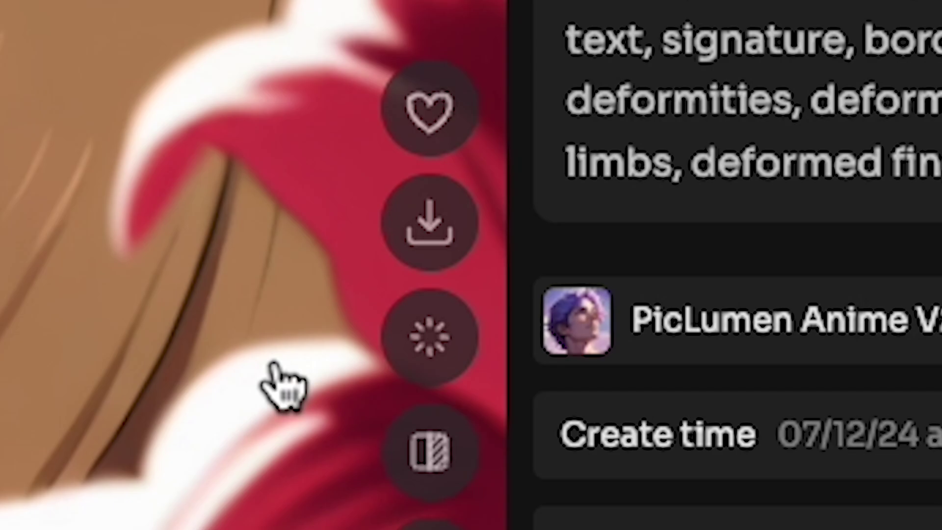
left_click(922, 327)
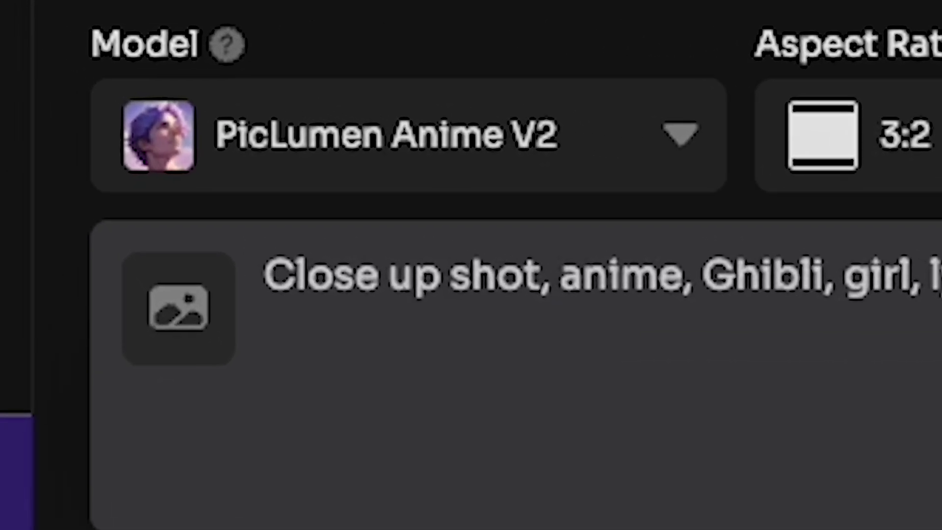
Paste the anime warrior prompt over the old one and generate a single image.
key("ctrl+a")
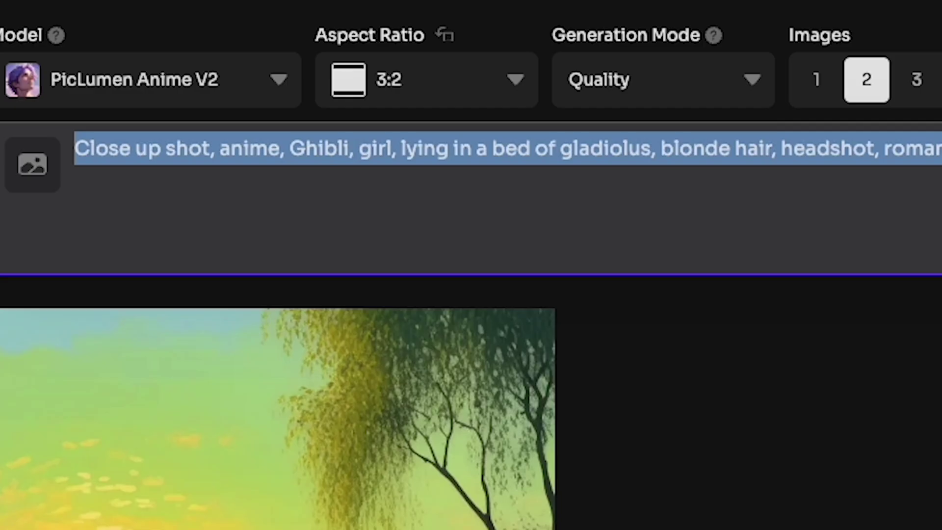
key("ctrl+v")
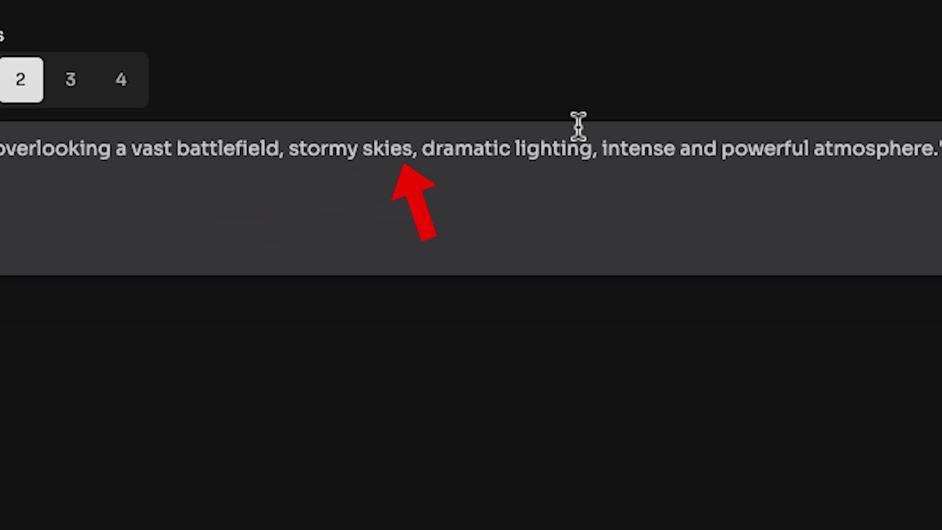
left_click(1, 79)
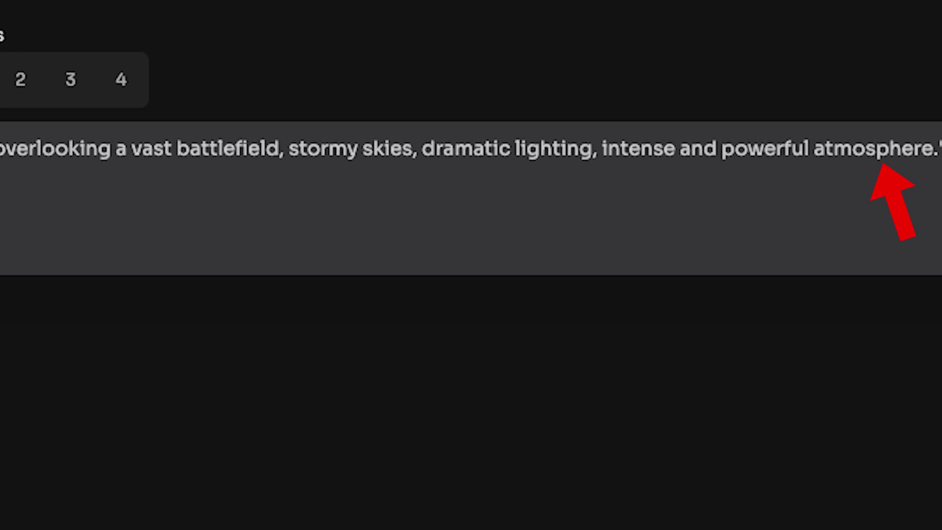
left_click(746, 196)
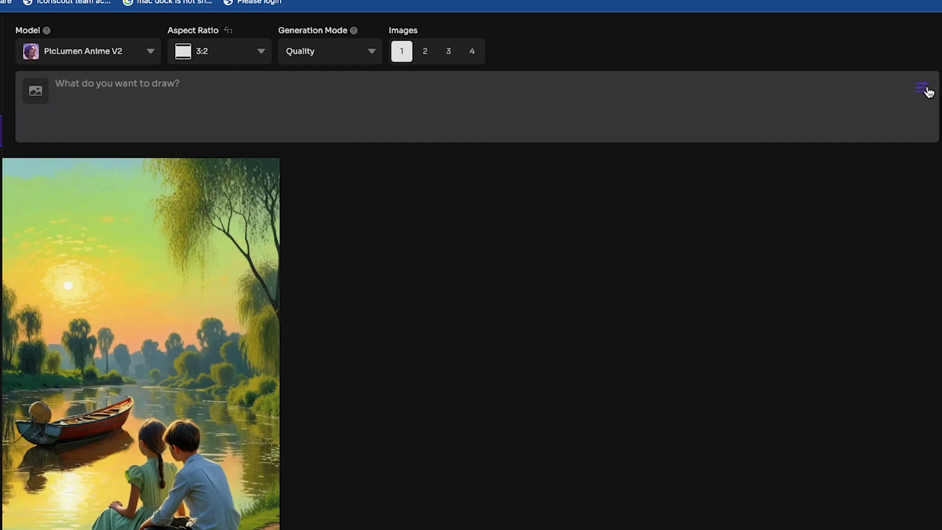
Show the advanced settings with Negative Prompt, CFG and Steps.
left_click(925, 90)
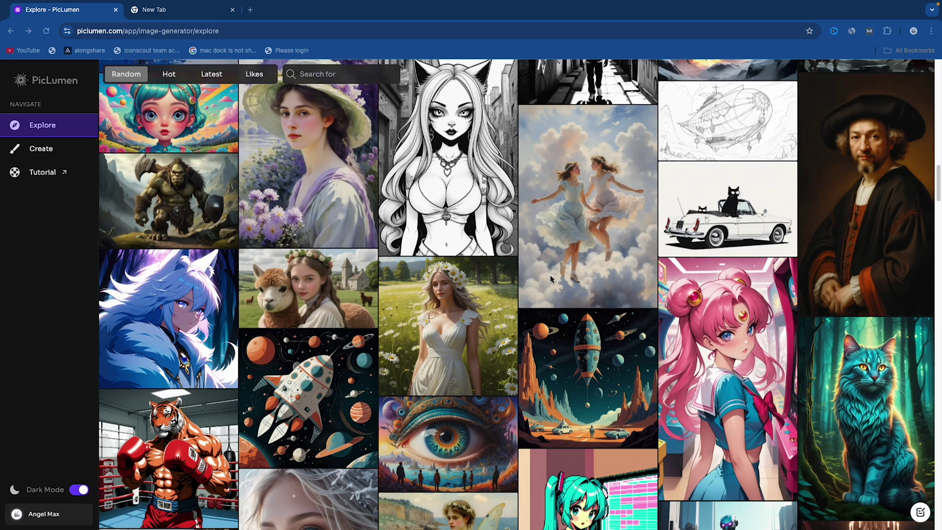
View the peony and dessert FLUX.1-schnell images and select the dessert's full prompt.
scroll(550, 275, "down", 3)
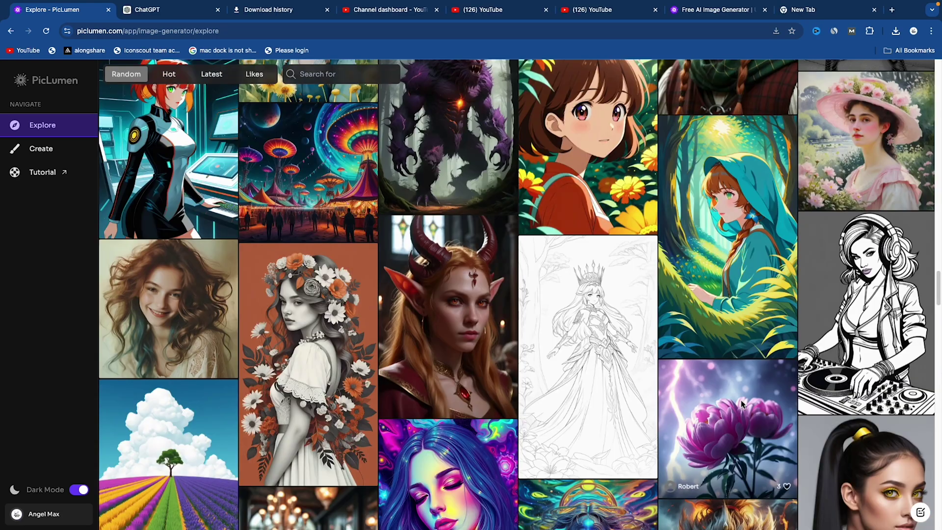
left_click(741, 400)
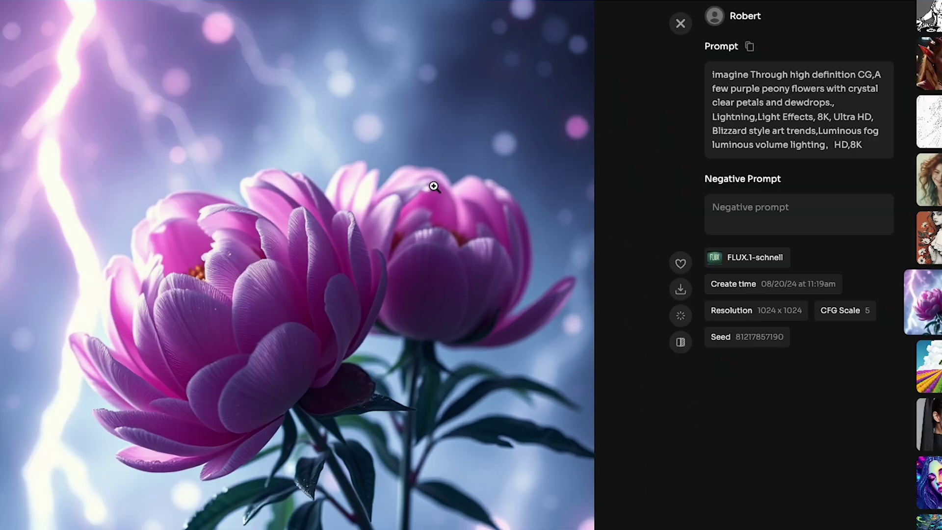
left_click(364, 164)
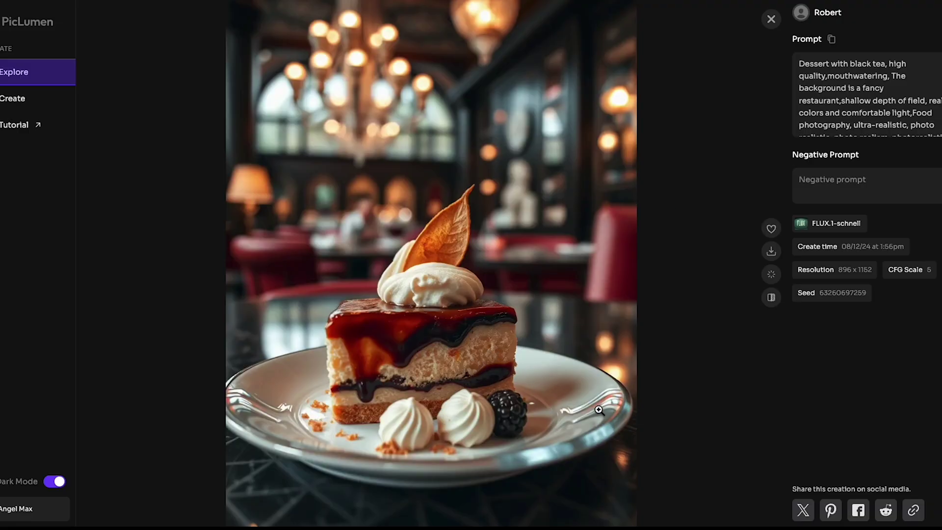
left_click(327, 151)
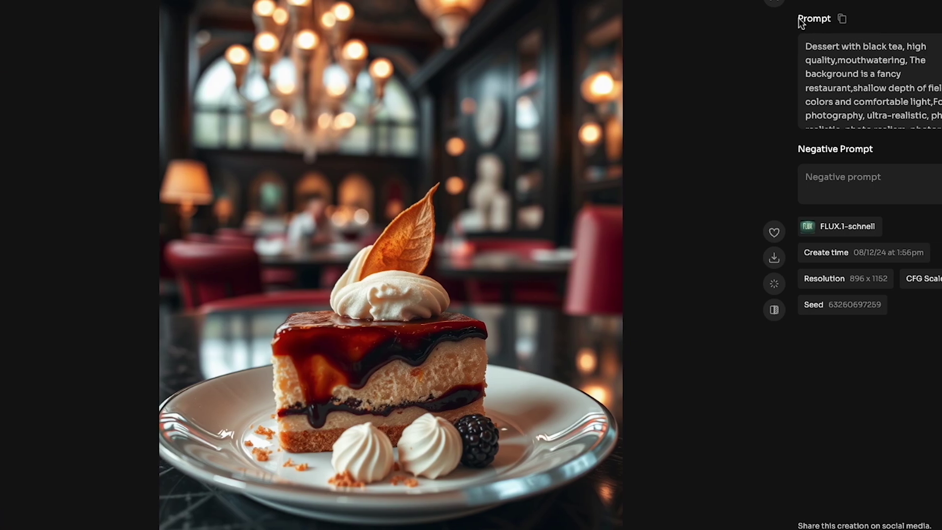
left_click_drag(837, 46, 941, 138)
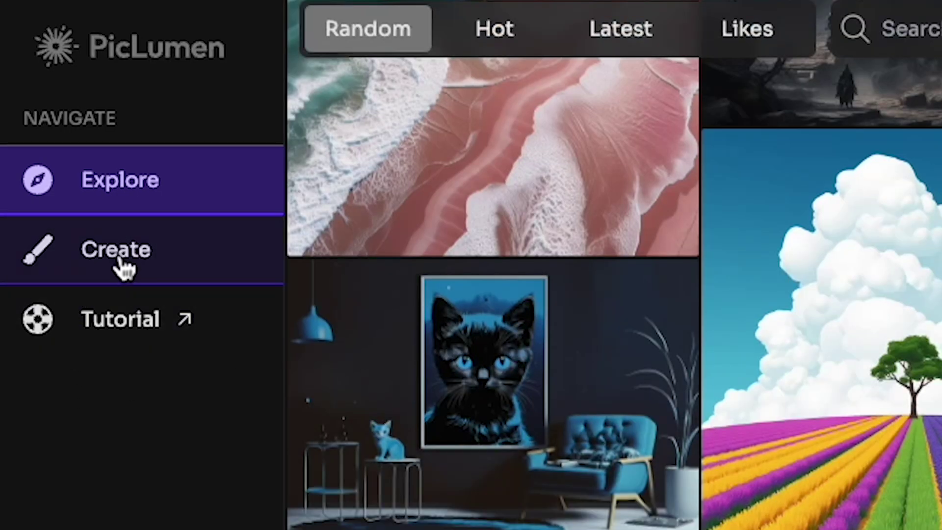
On the Create page, switch the generator model to FLUX.1-schnell.
left_click(123, 267)
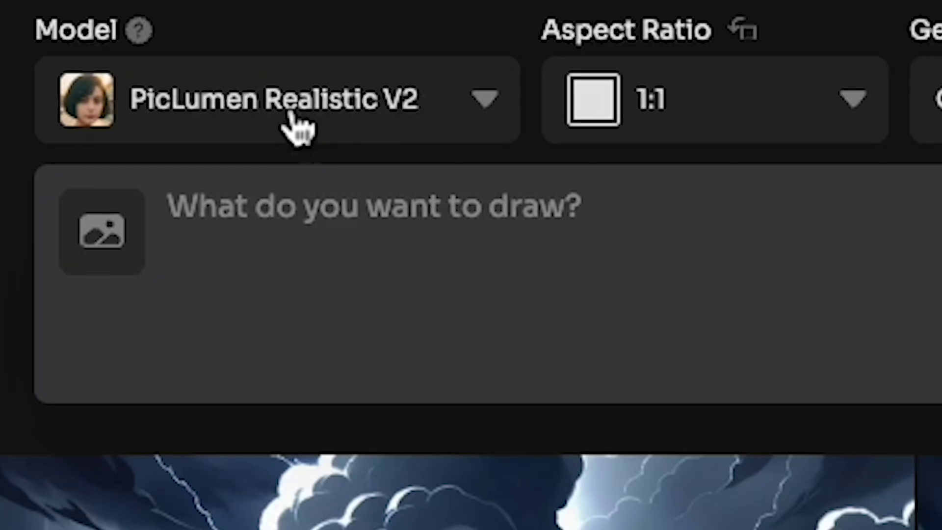
left_click(294, 126)
left_click(243, 489)
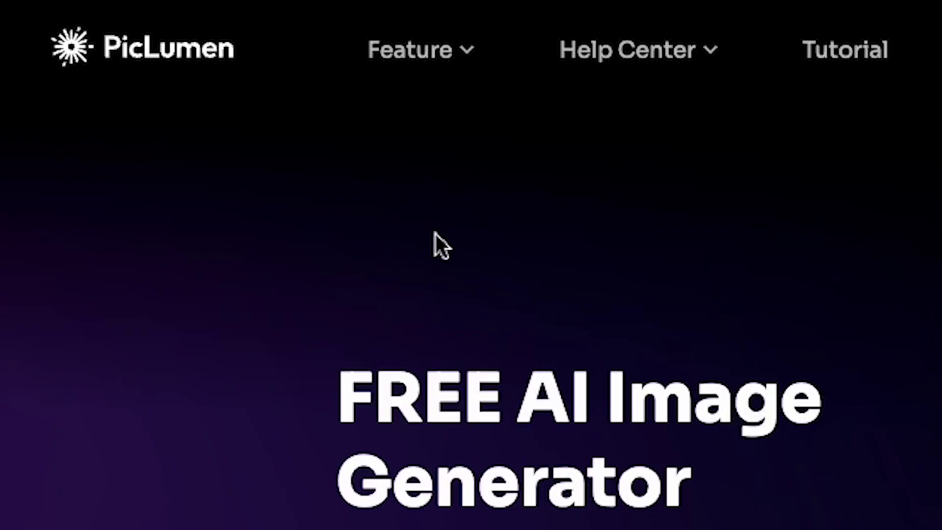
Visit the Image to Image feature page and highlight its 'Free Image to Image AI' heading.
left_click(194, 23)
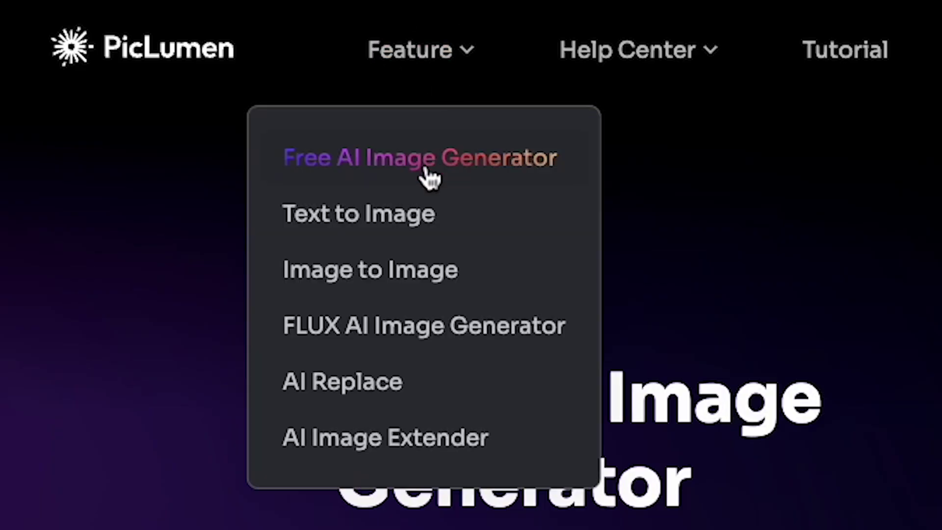
left_click(396, 269)
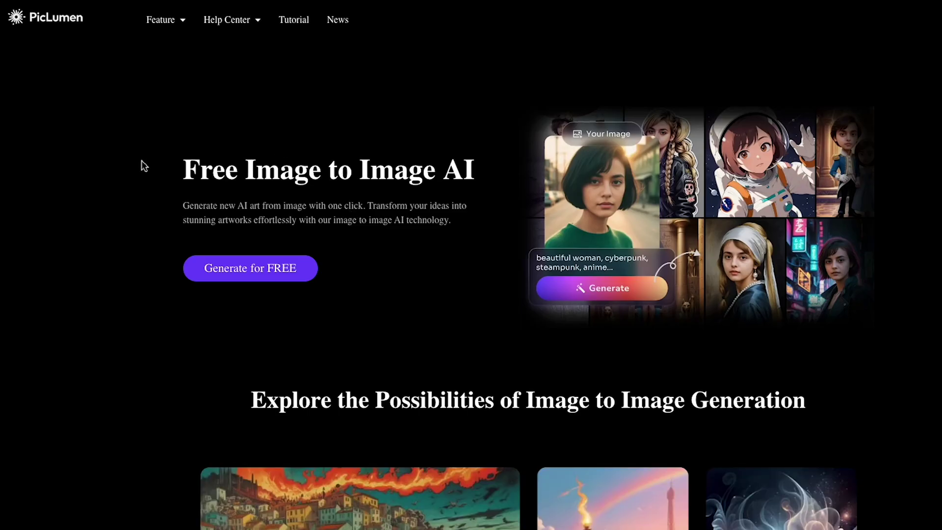
left_click_drag(144, 166, 483, 160)
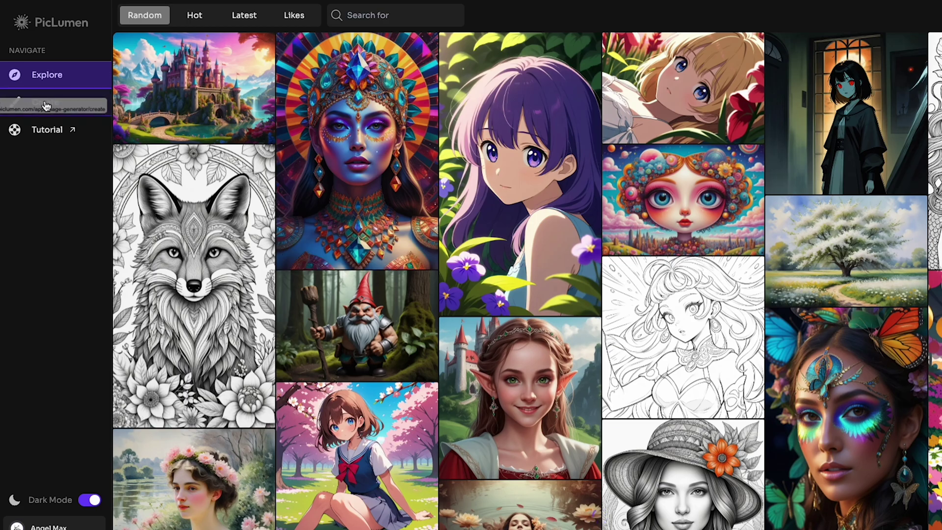
Upload piclumen-1724482612619.png as the reference image on the Create page.
left_click(46, 106)
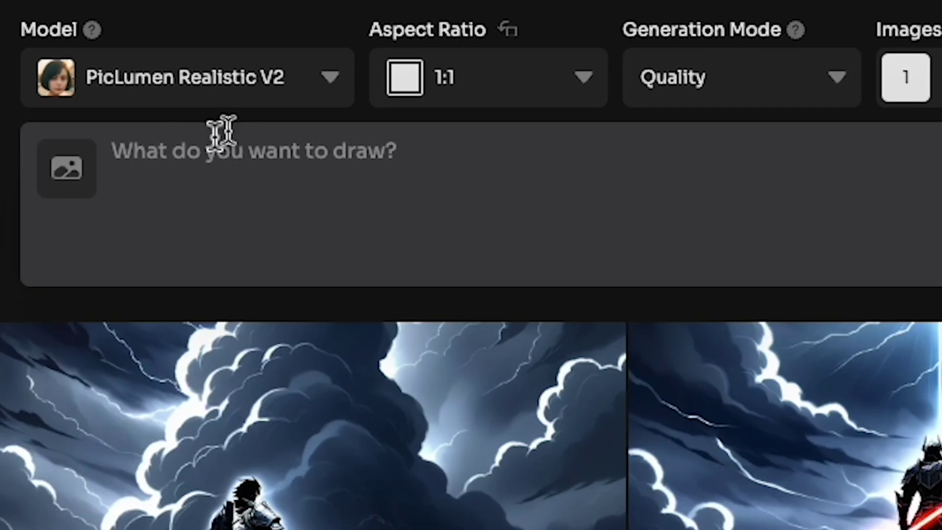
left_click(71, 167)
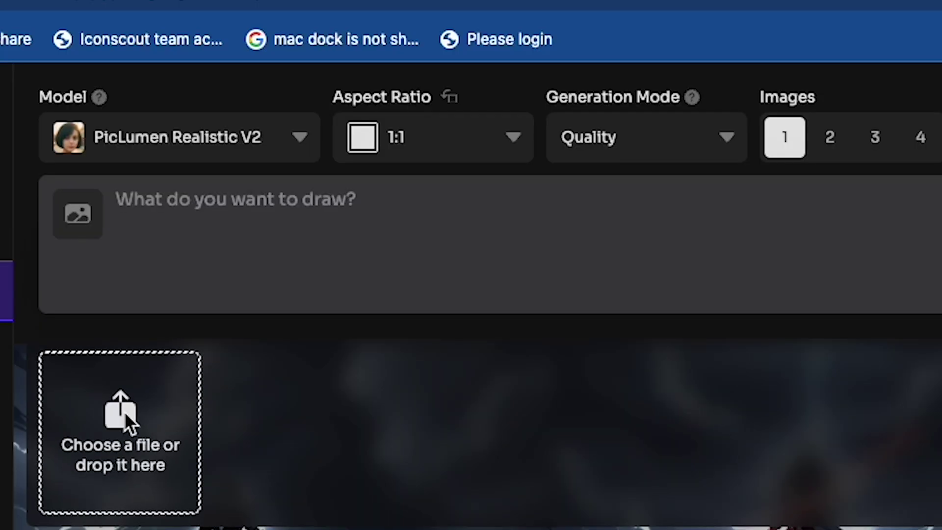
left_click(128, 415)
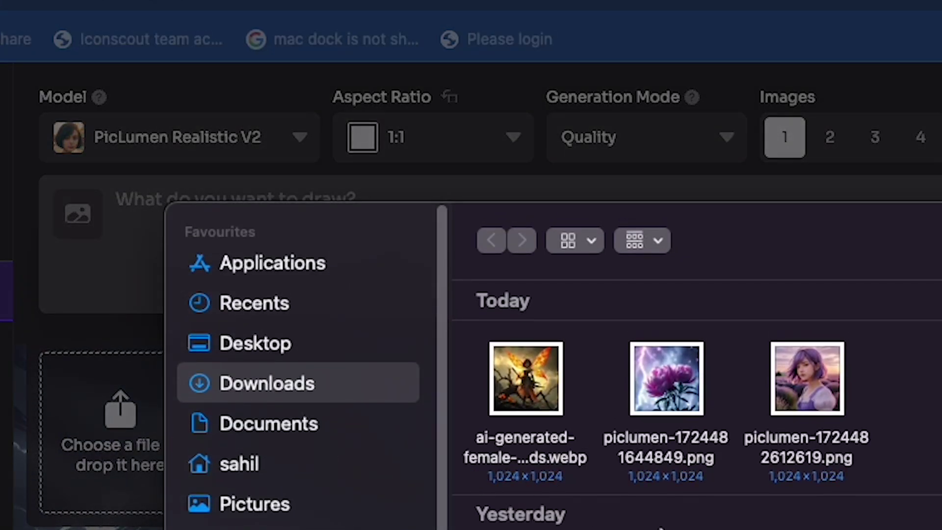
double_click(796, 374)
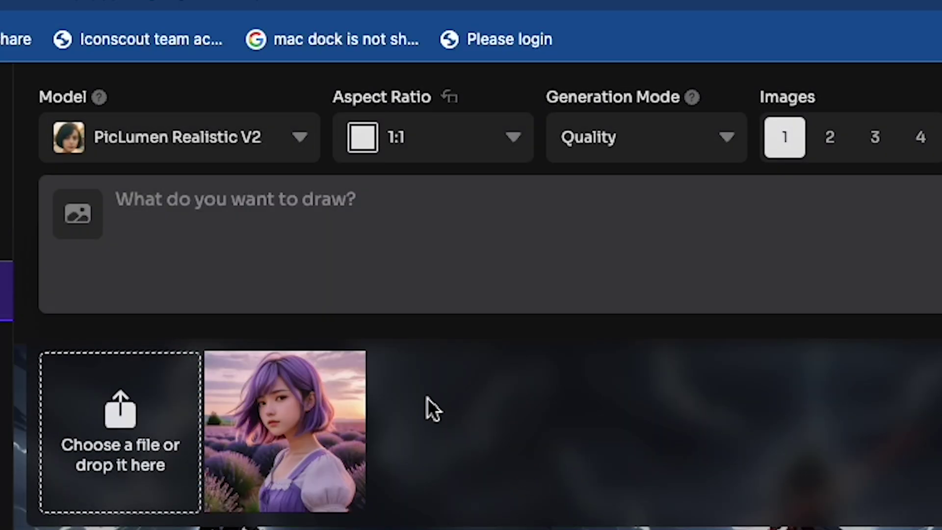
Paste the cyberpunk steampunk anime girl description into the prompt box.
mouse_move(310, 415)
left_click(727, 272)
key("super+v")
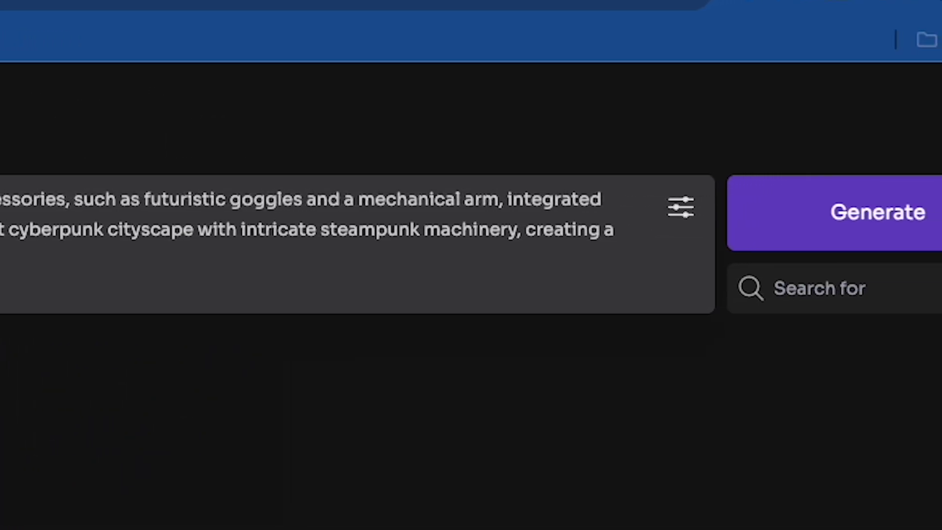
Generate the 1:1 Realistic V2 cyberpunk steampunk girl image from the reference and prompt.
left_click(793, 232)
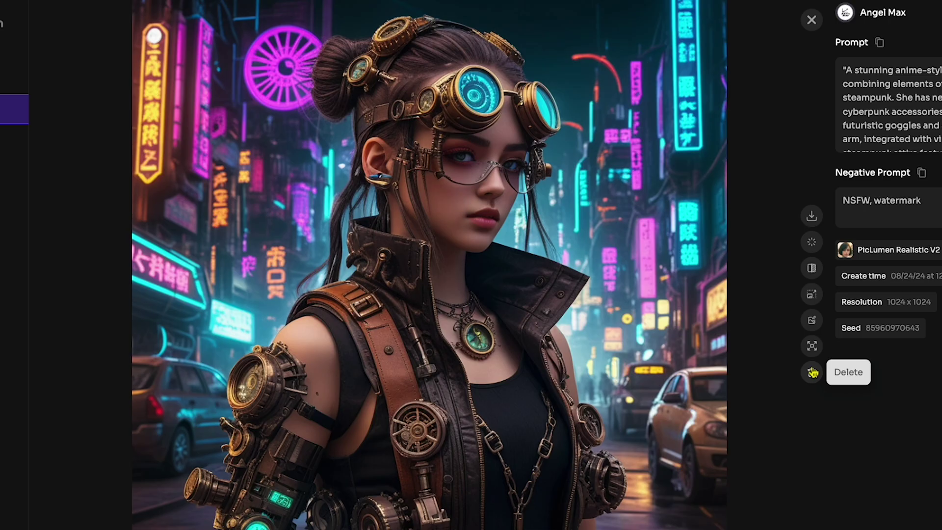
key("Right")
key("Left")
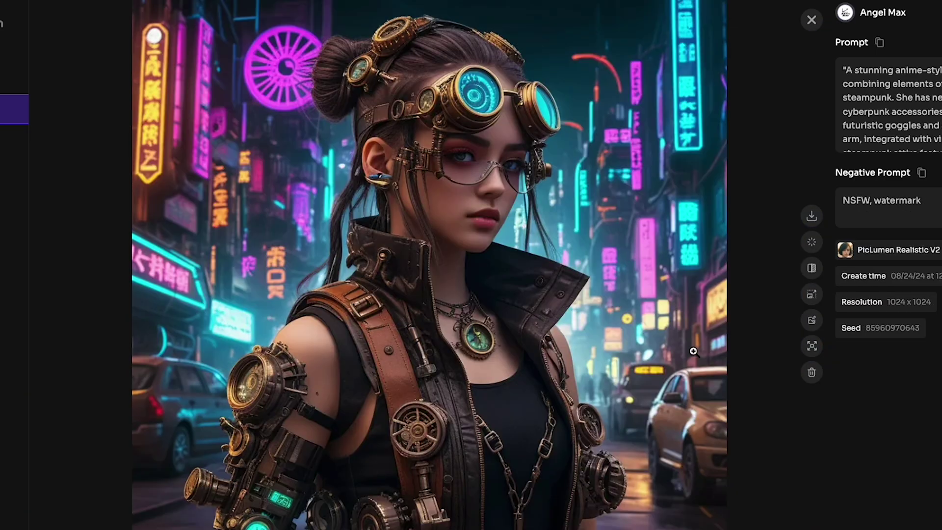